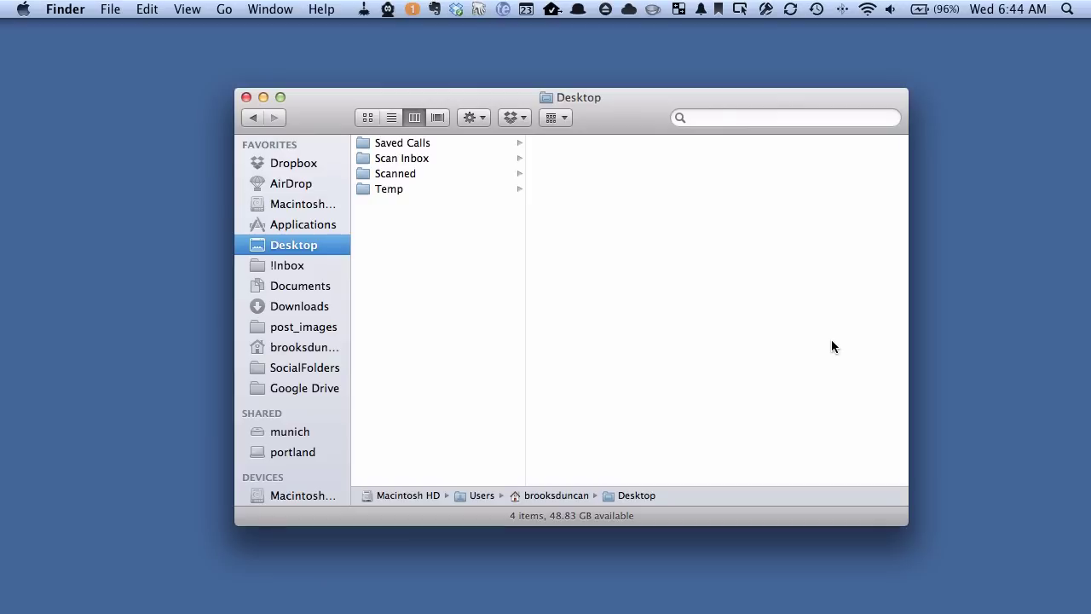
# - Search all of This Mac for file names containing 'NAPODC', showing 24 matches
pyautogui.press('super+f')
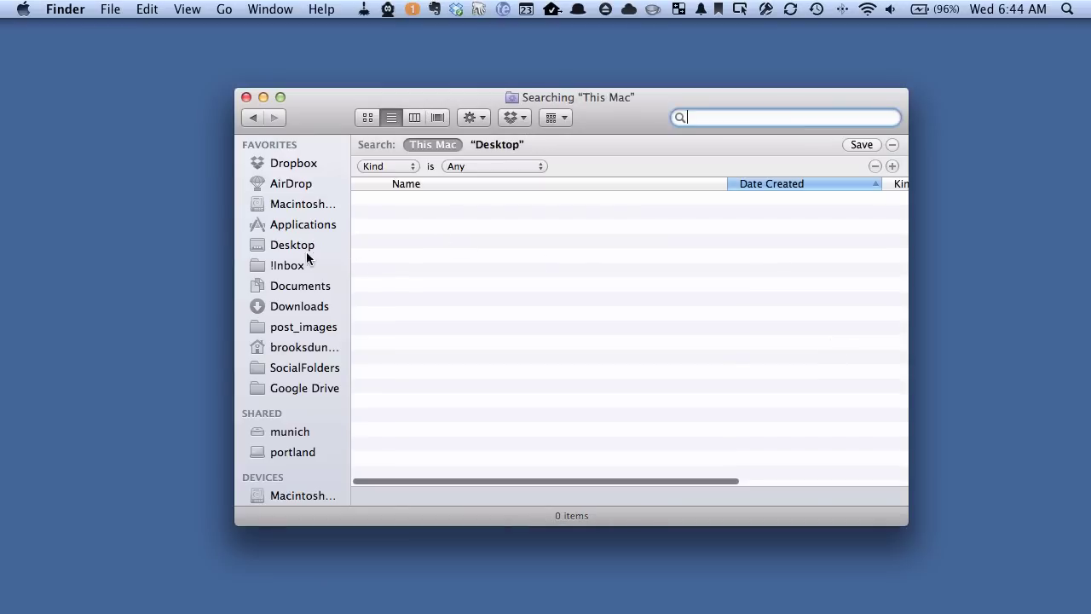
pyautogui.click(305, 247)
pyautogui.click(118, 10)
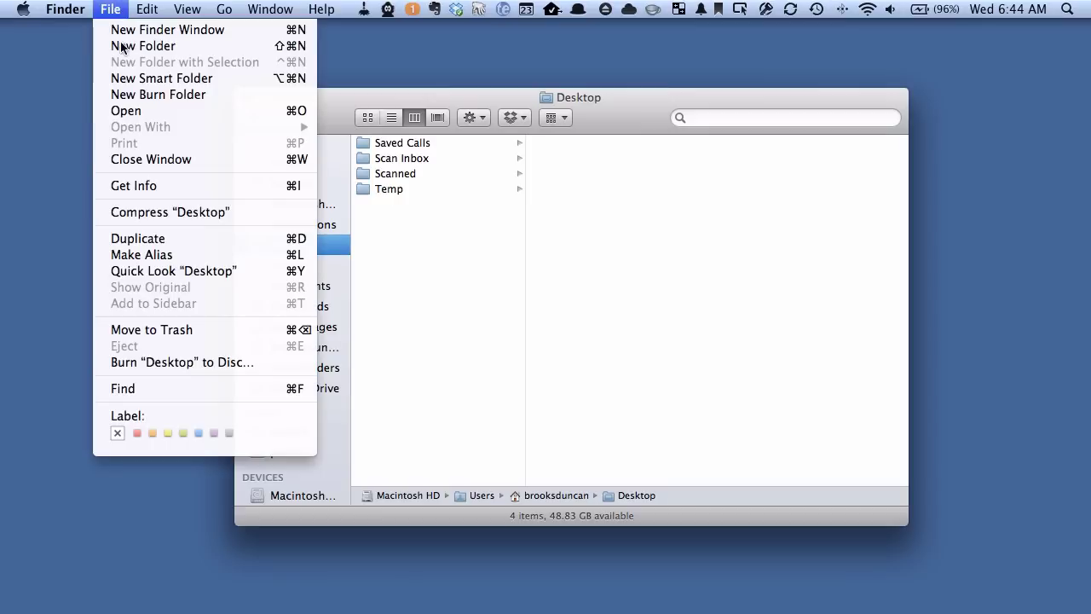
pyautogui.click(181, 389)
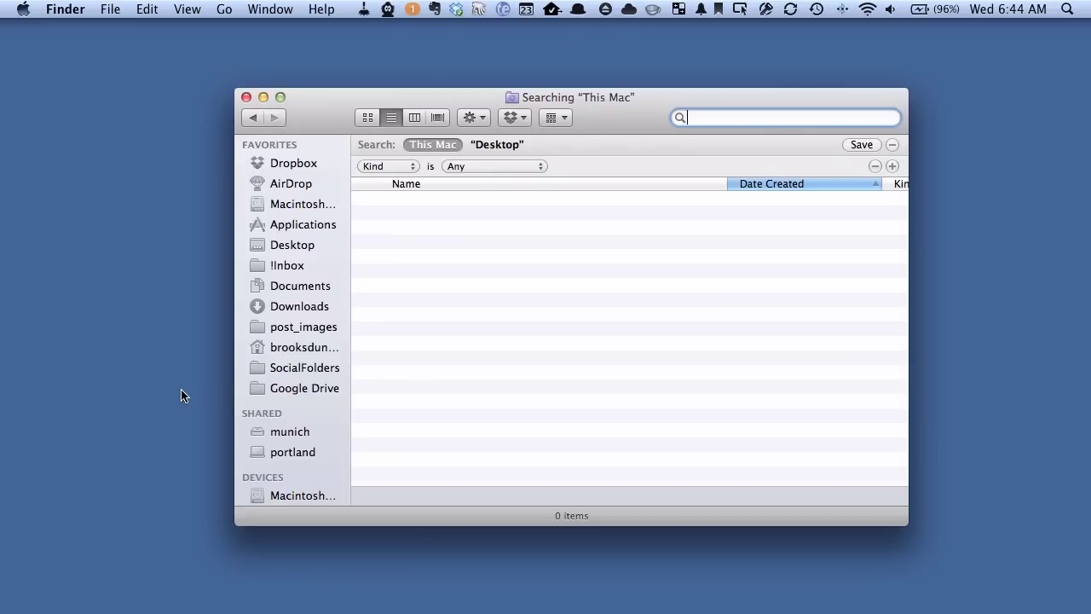
pyautogui.write('NAPO')
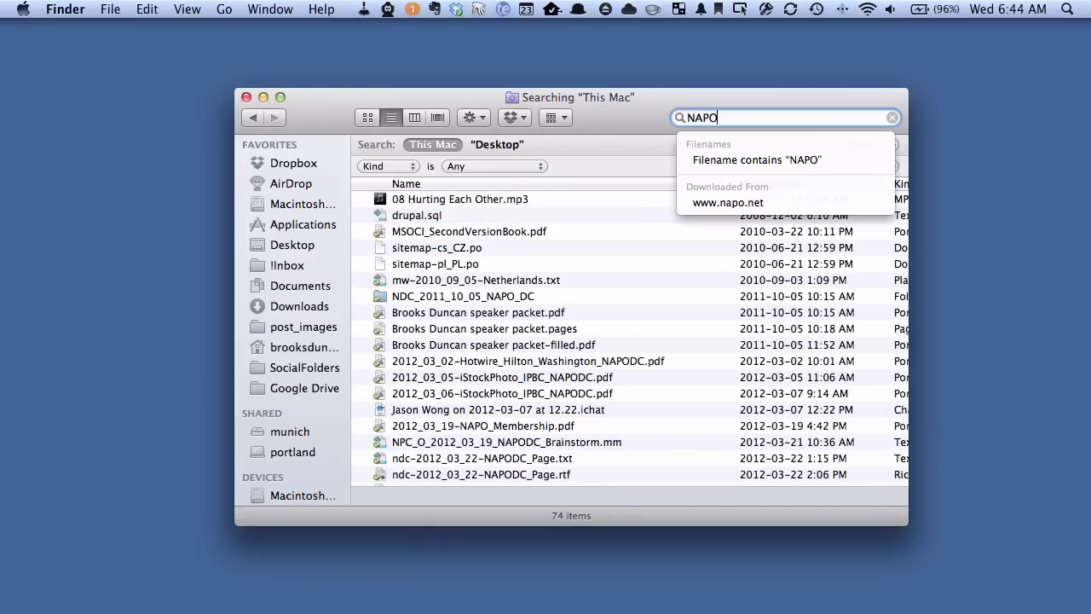
pyautogui.write('DC')
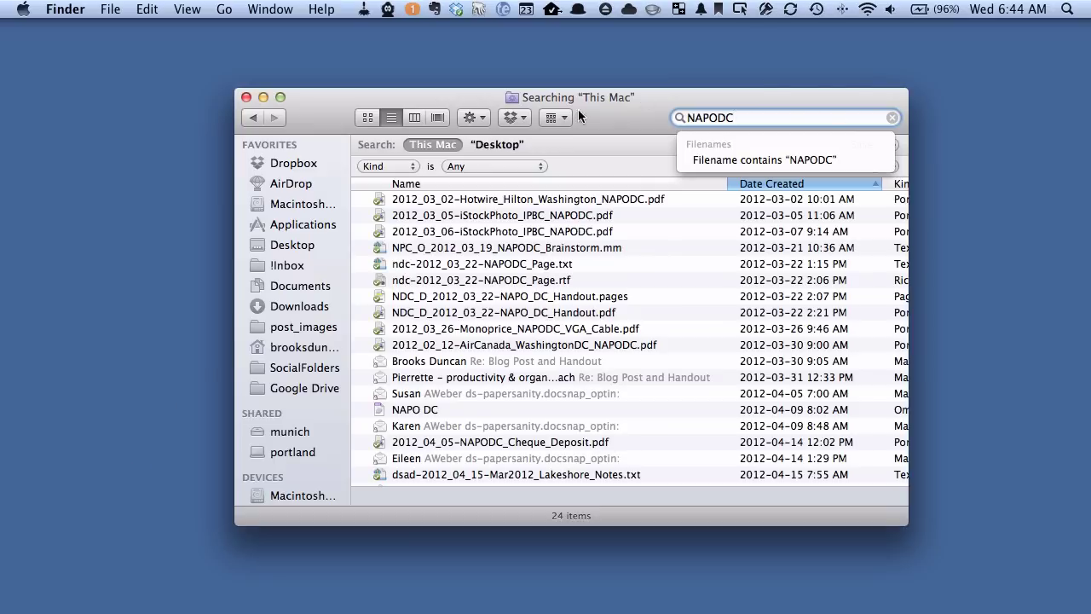
pyautogui.press('Return')
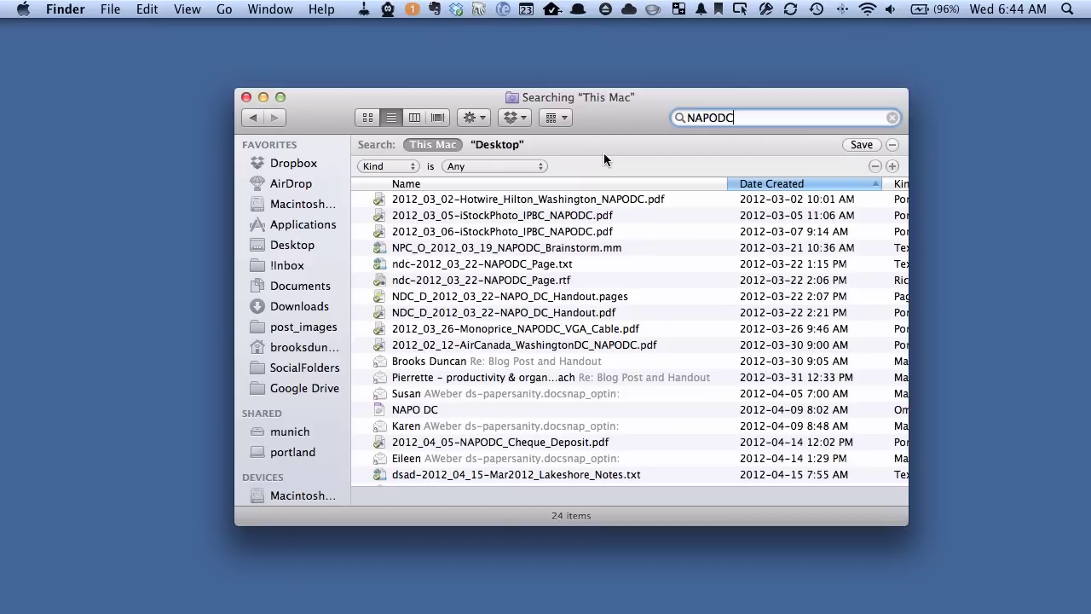
# - Filter the NAPODC results to Kind PDF and save them as sidebar smart folder 'NAPODC'
pyautogui.click(452, 166)
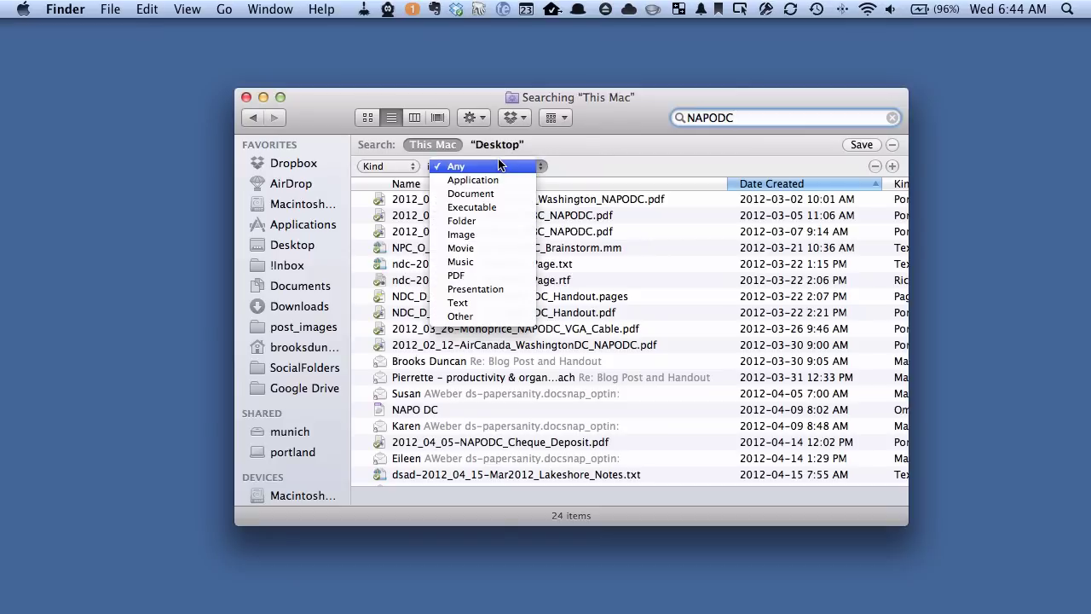
pyautogui.click(491, 277)
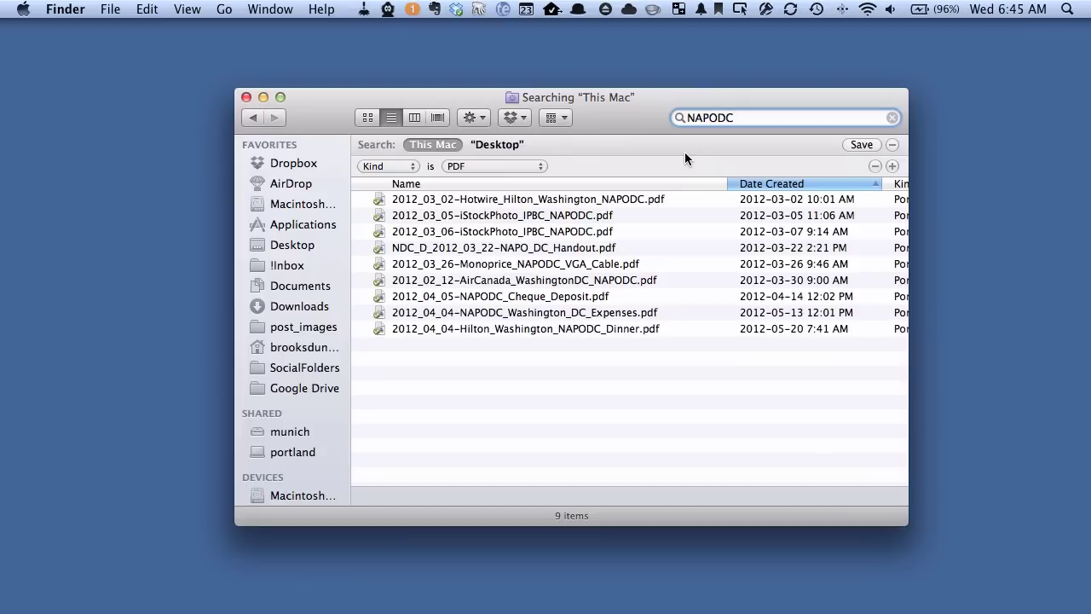
pyautogui.click(862, 145)
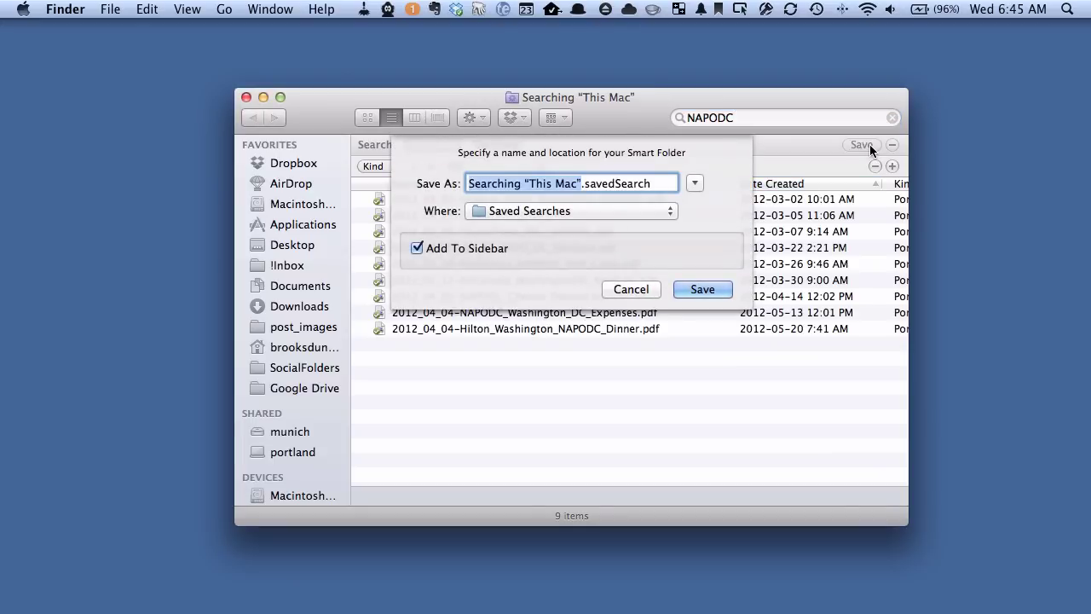
pyautogui.write('NAPODC')
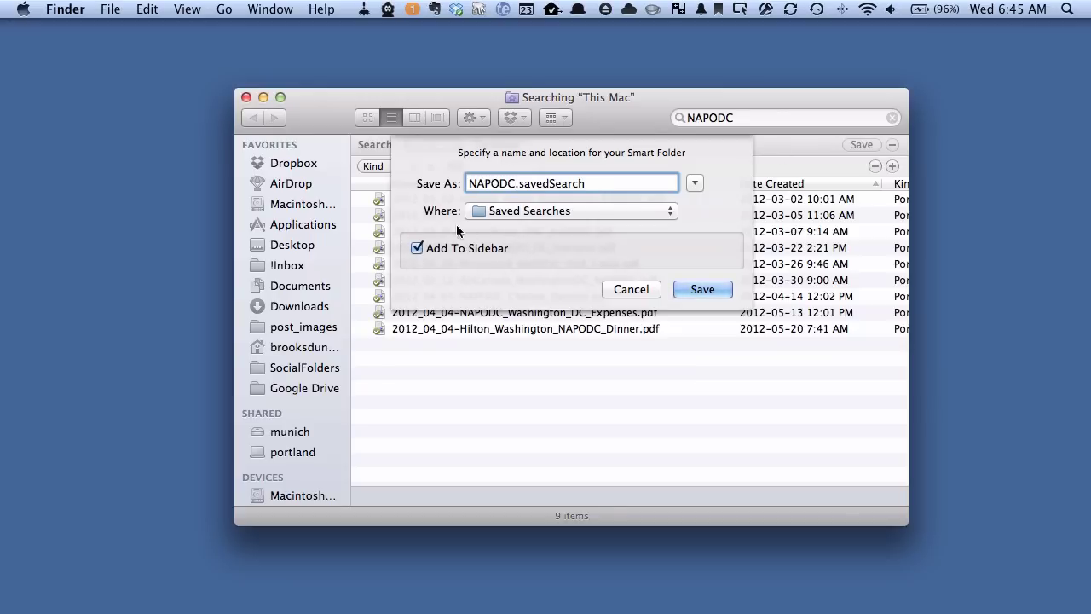
pyautogui.click(687, 289)
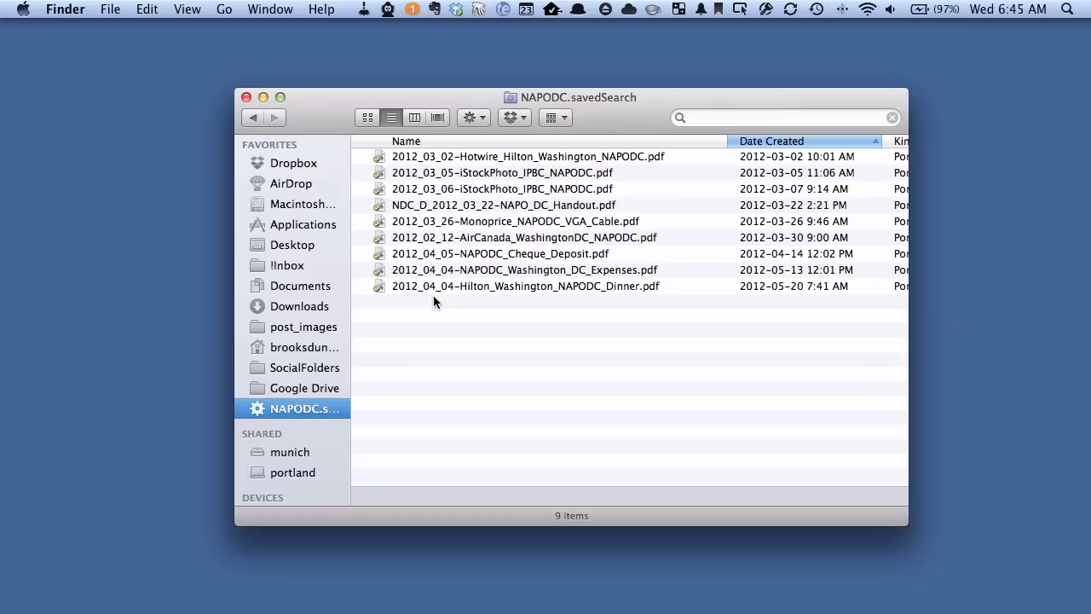
pyautogui.click(294, 245)
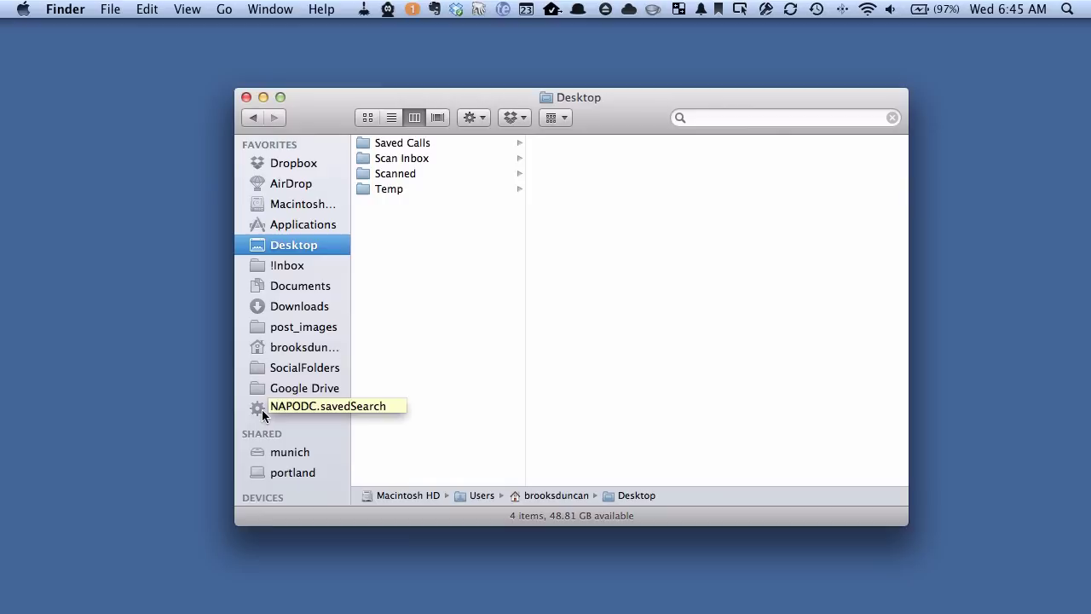
pyautogui.click(264, 409)
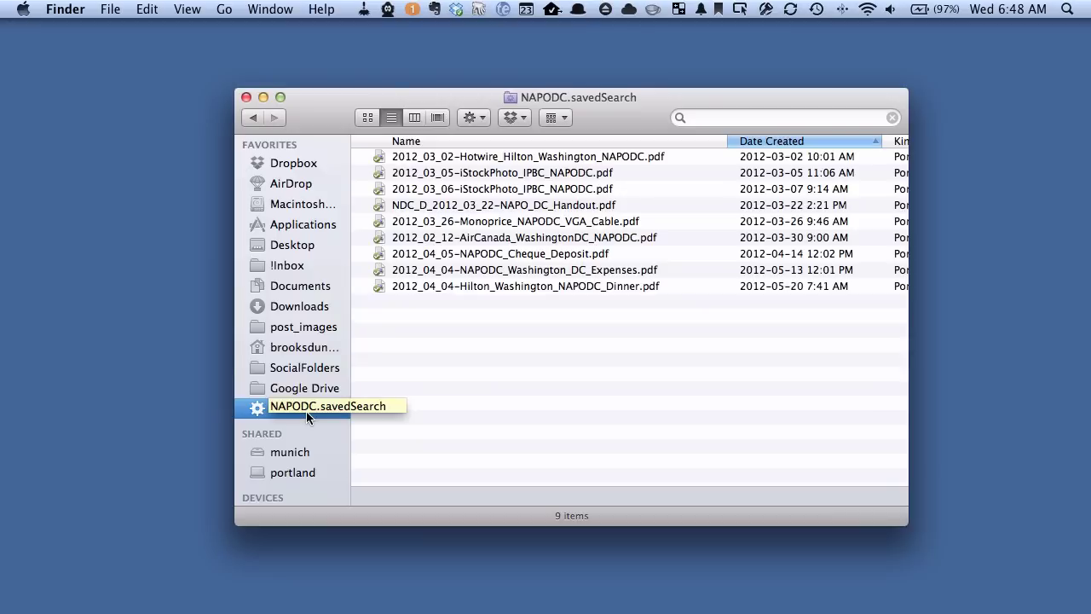
# - Start a new Mac-wide search for PDFs with Created date within the last 7 days
pyautogui.click(110, 10)
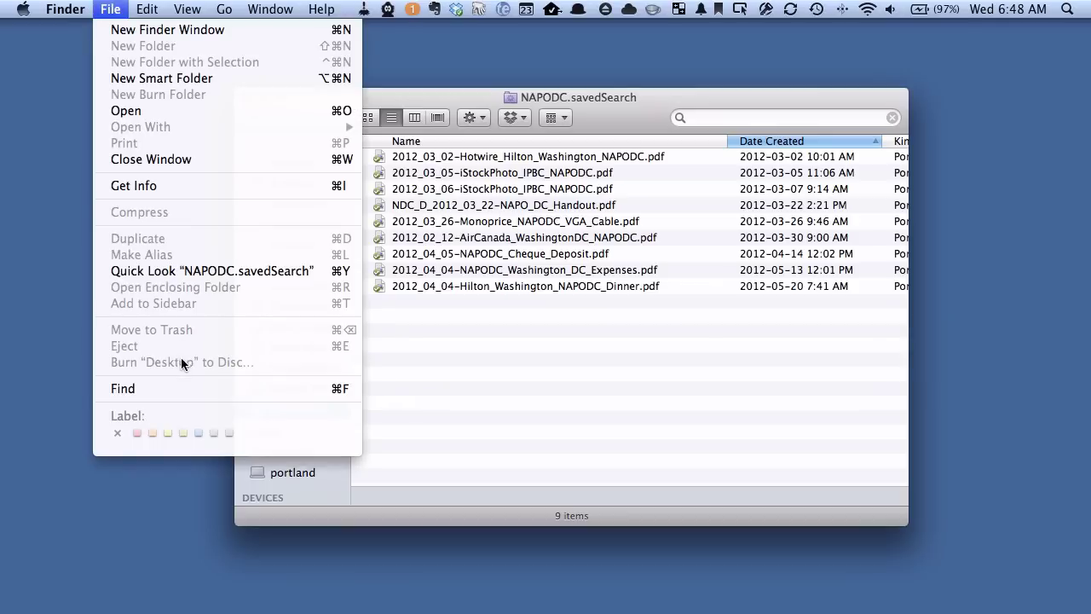
pyautogui.click(183, 388)
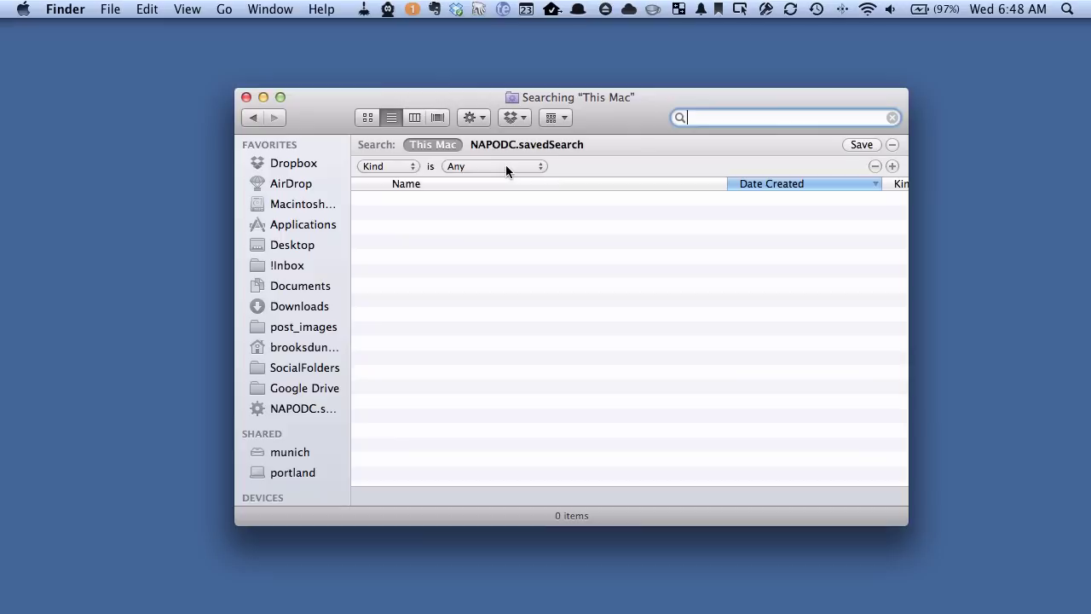
pyautogui.click(505, 168)
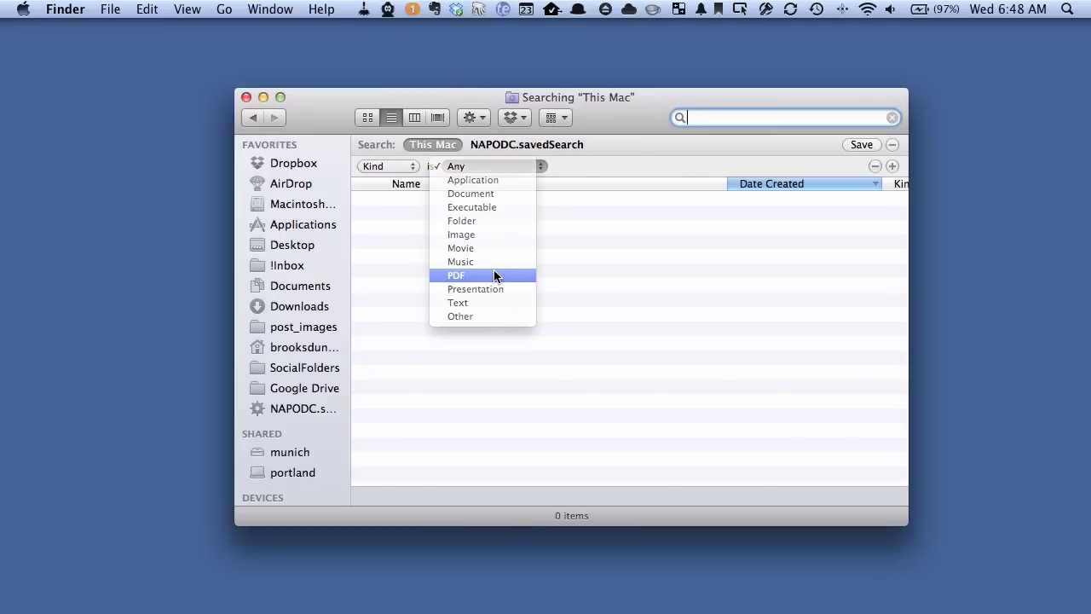
pyautogui.click(494, 275)
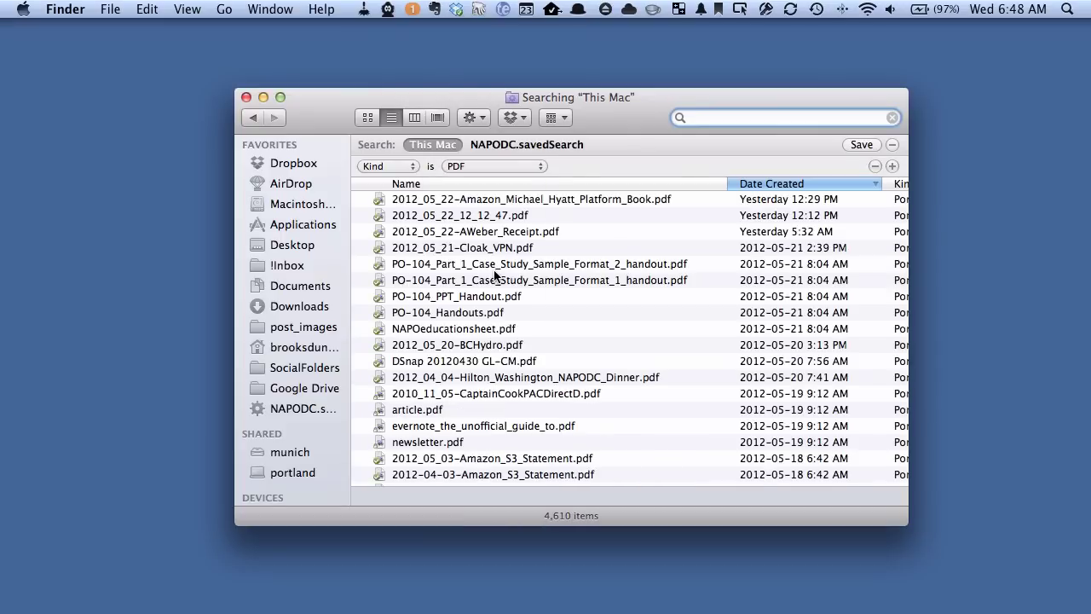
pyautogui.click(893, 167)
pyautogui.click(443, 187)
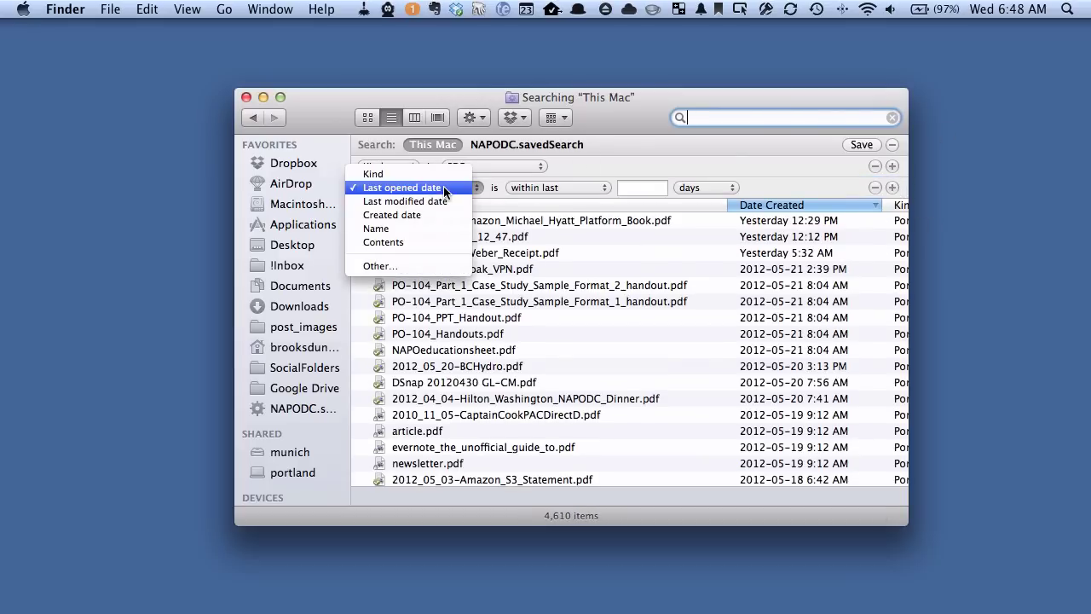
pyautogui.click(438, 214)
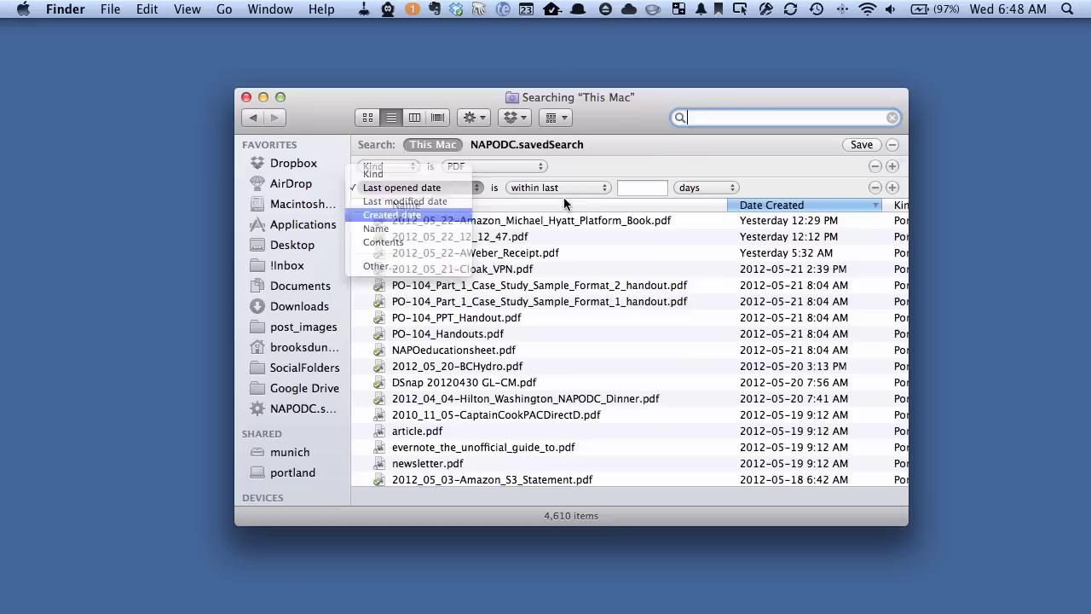
pyautogui.write('7')
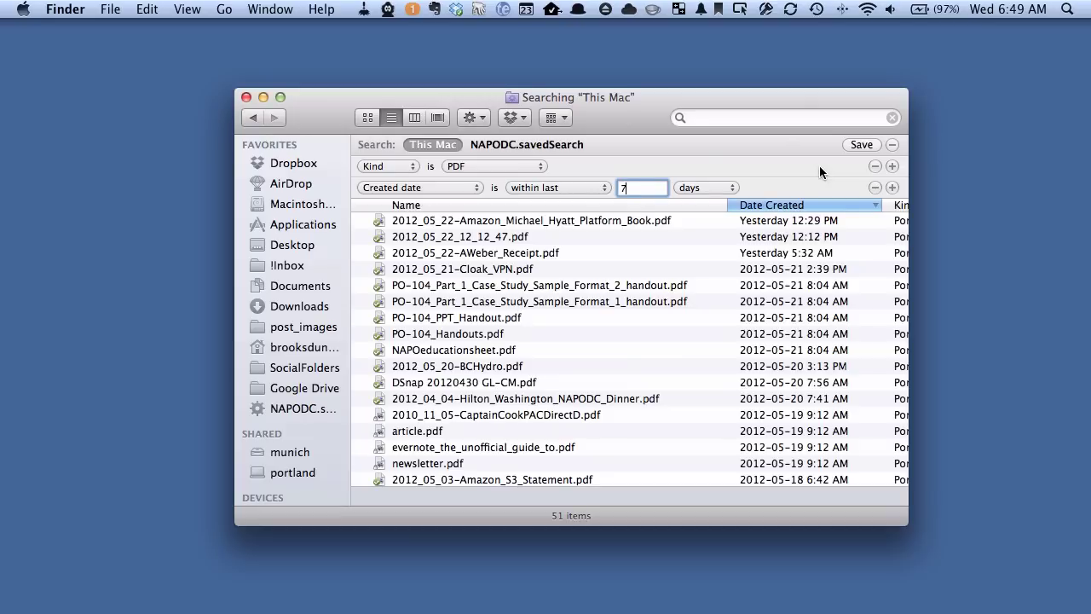
# - Save the 51-item search as smart folder 'Last Week PDF', added to the sidebar
pyautogui.click(860, 144)
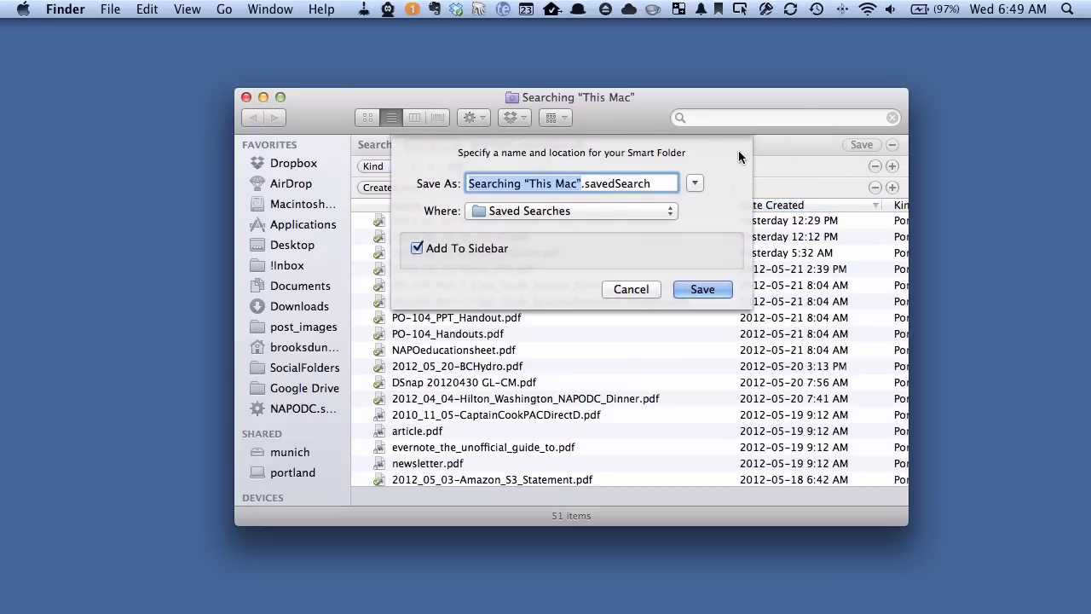
pyautogui.write('Created')
pyautogui.press('BackSpace')
pyautogui.press('BackSpace')
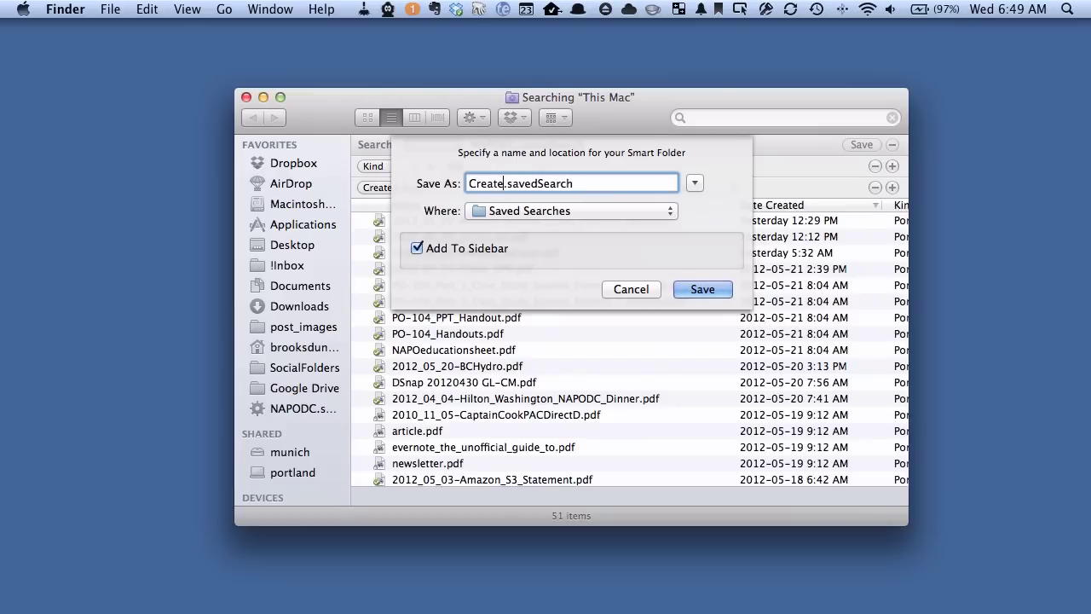
pyautogui.press('BackSpace')
pyautogui.press('BackSpace')
pyautogui.press('BackSpace')
pyautogui.write('Last We')
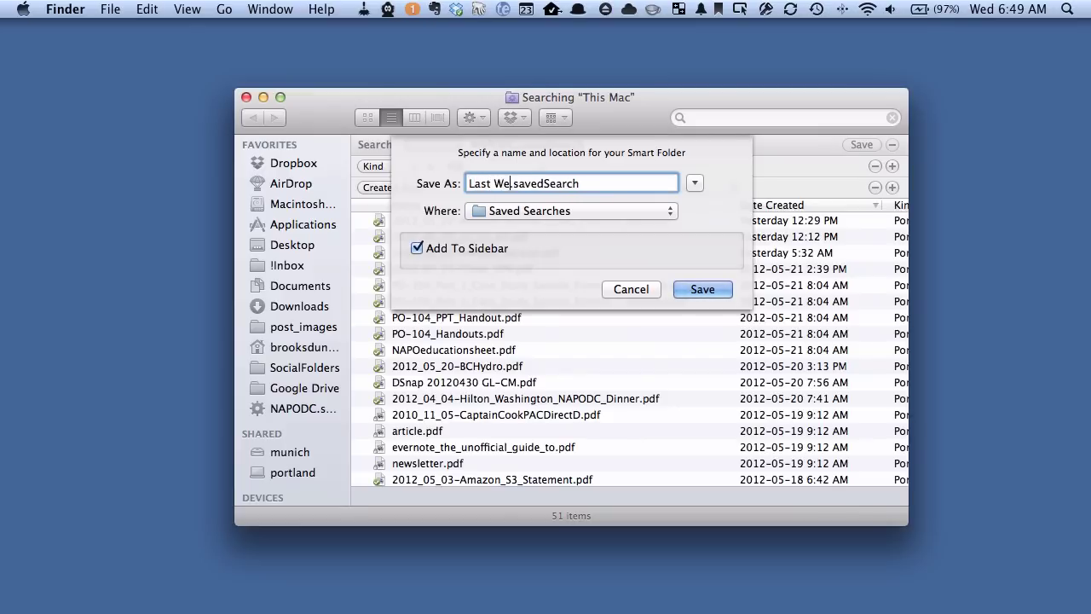
pyautogui.write('ek PDF')
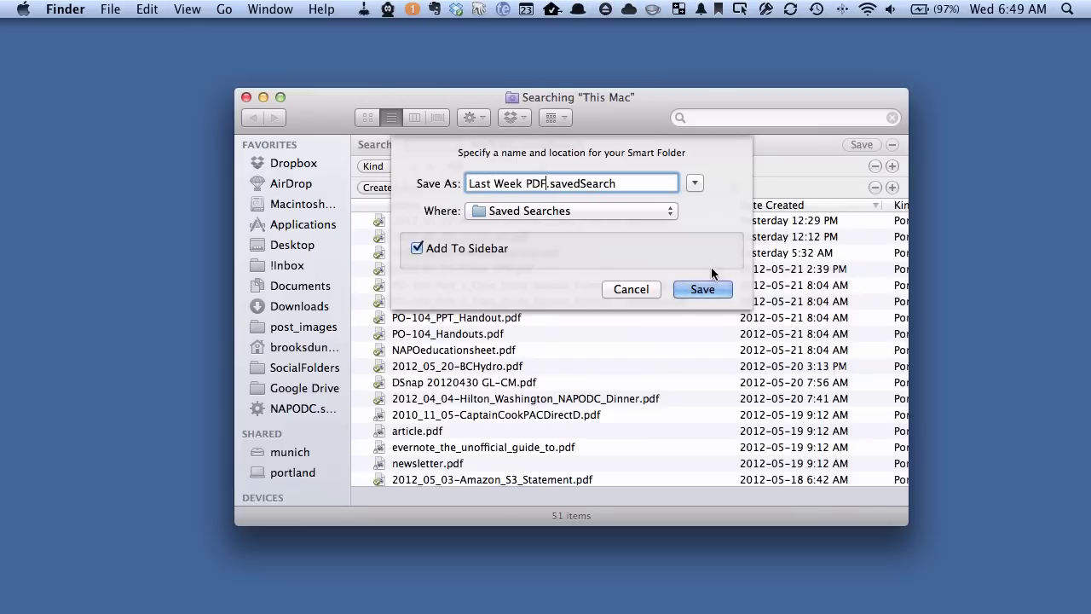
pyautogui.click(704, 291)
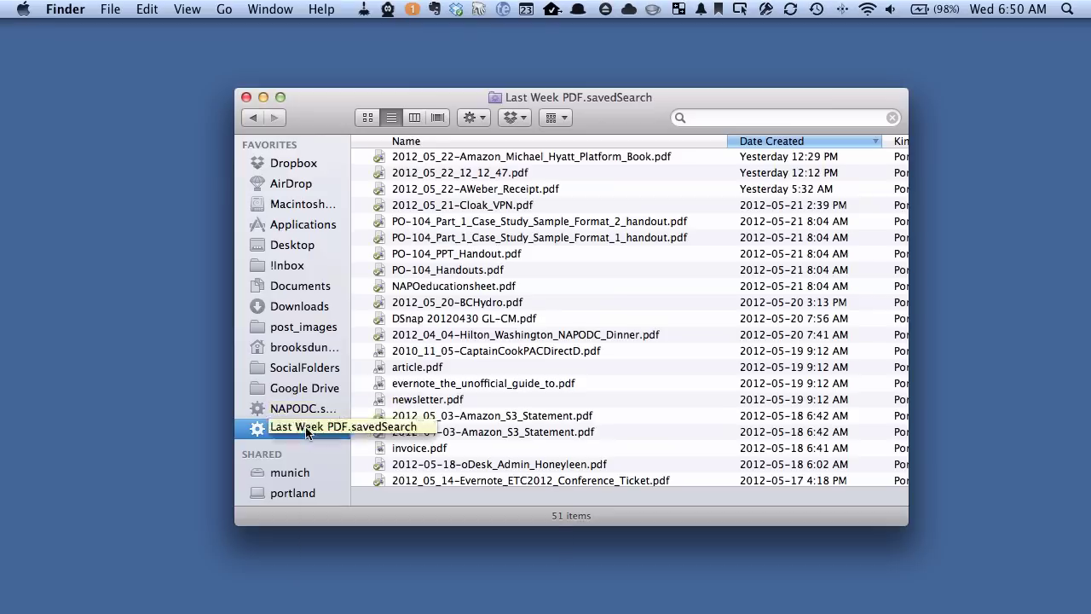
# - Take the 'Last Week PDF' and 'NAPODC' saved searches off the Finder sidebar
pyautogui.rightClick(305, 428)
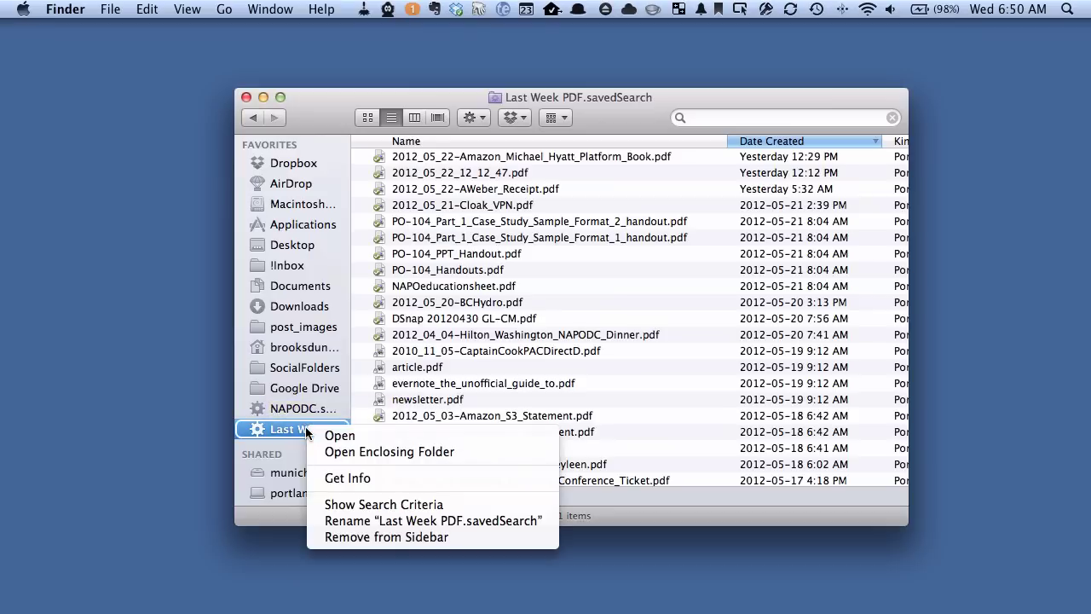
pyautogui.click(420, 537)
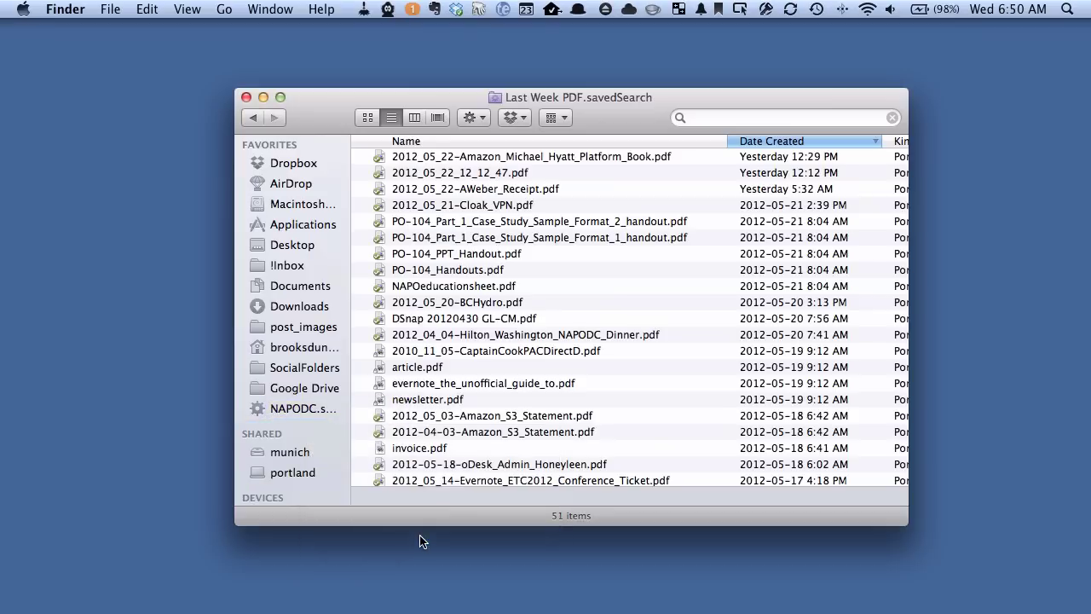
pyautogui.rightClick(289, 407)
pyautogui.click(358, 512)
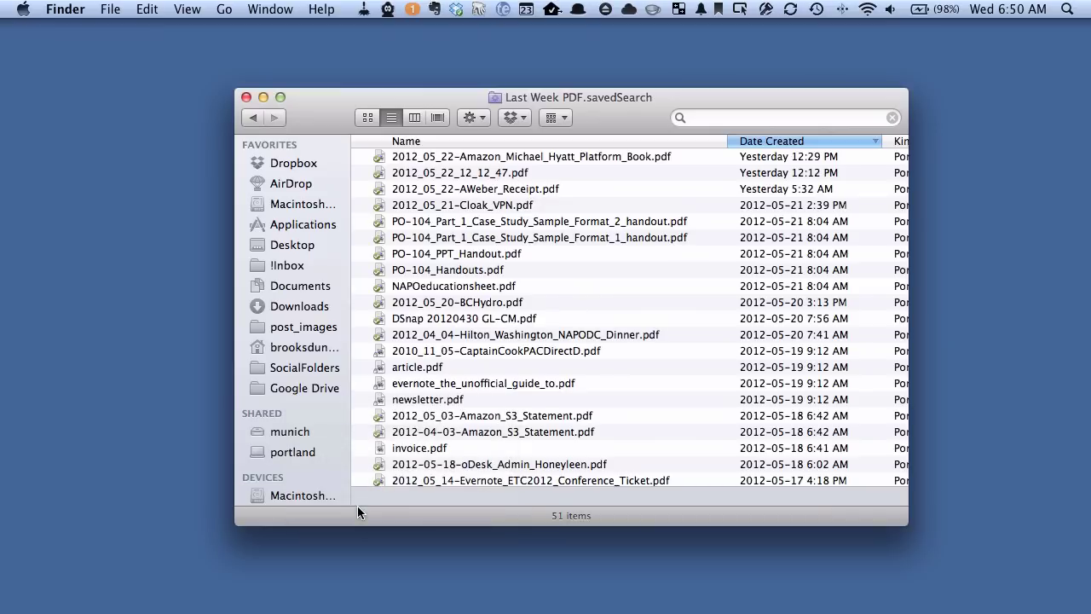